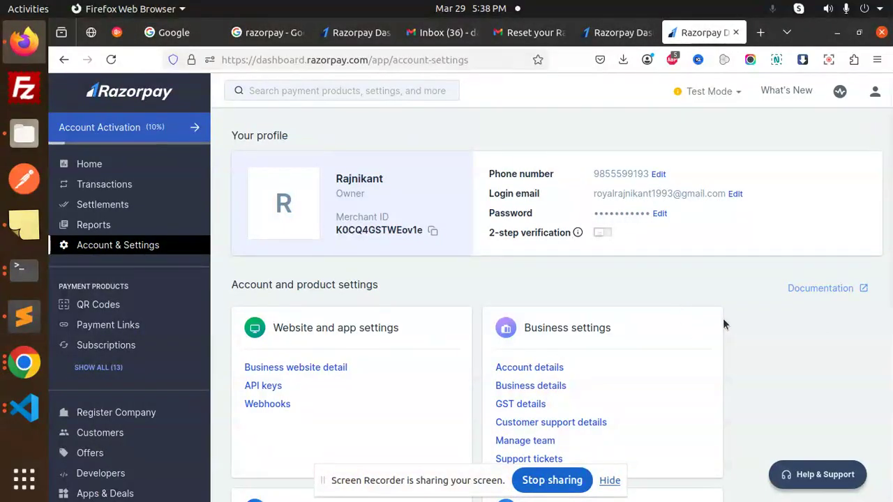
Step: Review the RAZORPAY_KEY_ID and RAZORPAY_KEY_SECRET variables in the Flask credential notes
click(23, 316)
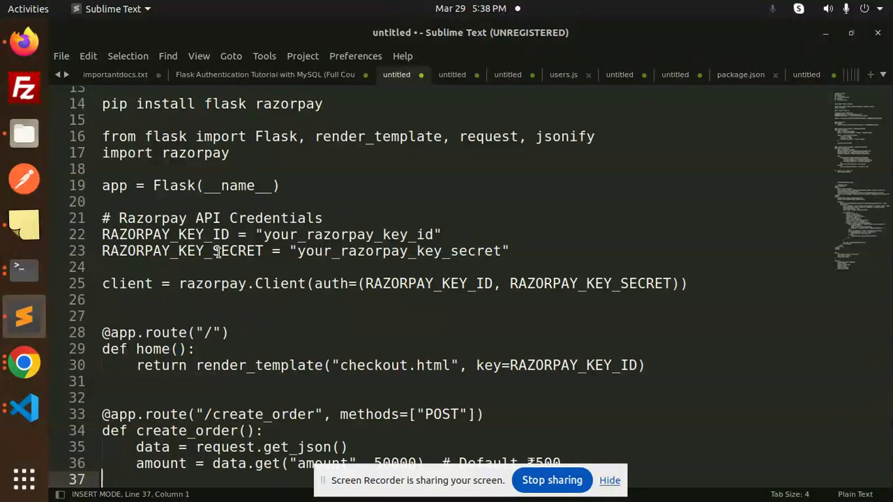
double_click(177, 235)
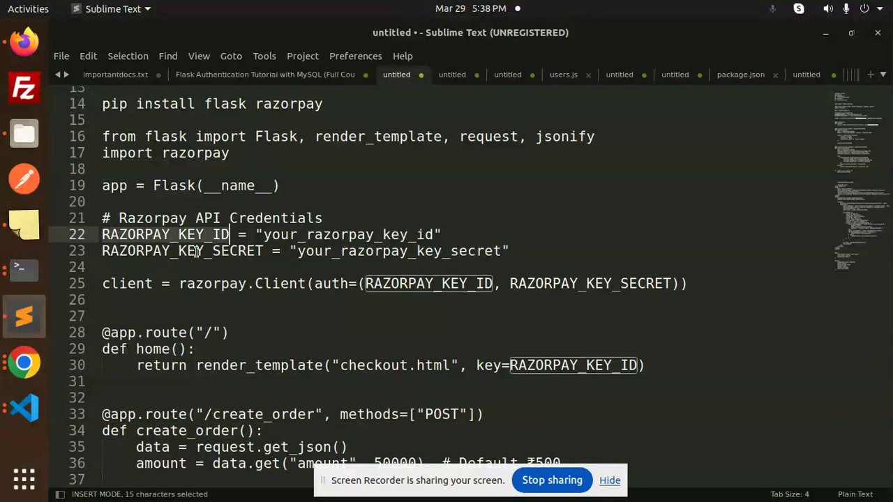
double_click(213, 250)
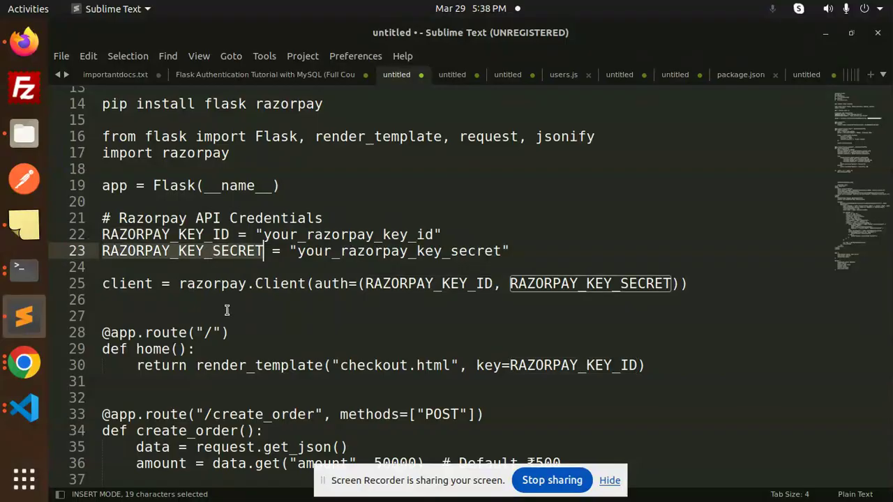
click(24, 42)
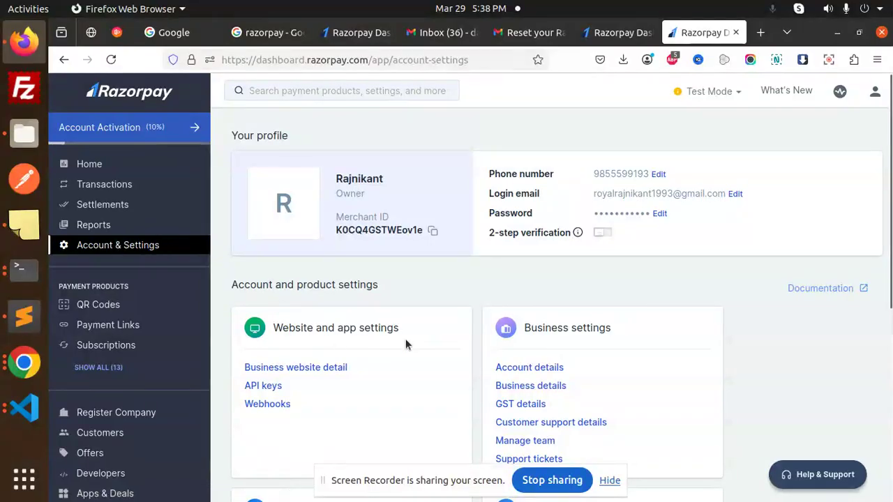
Step: On the API keys page, request a regenerated test key and submit the SMS verification code
scroll(408, 339, down, 2)
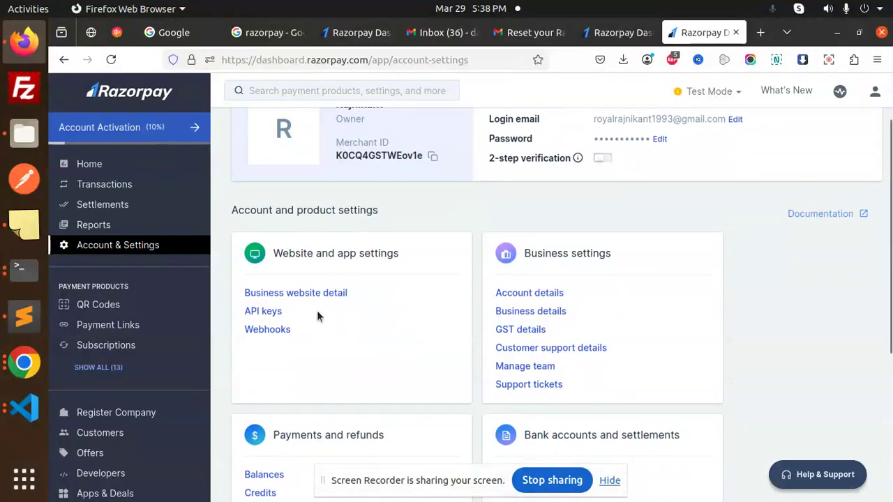
click(274, 316)
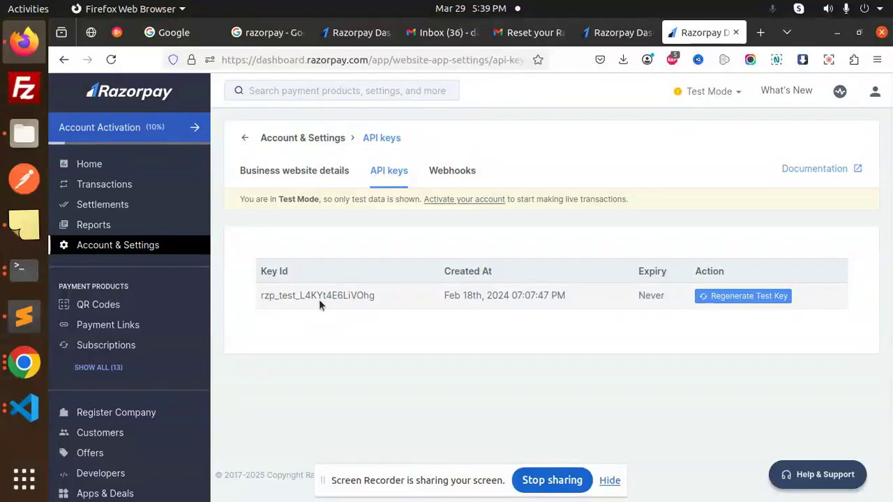
scroll(341, 322, down, 1)
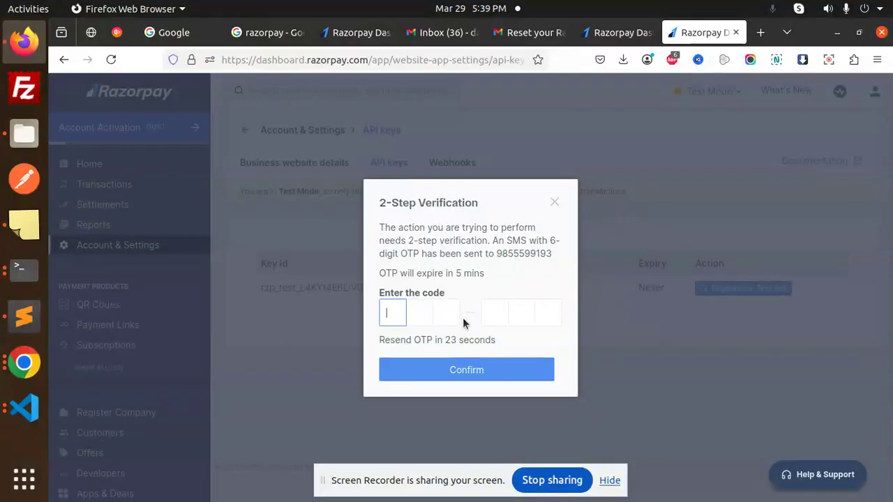
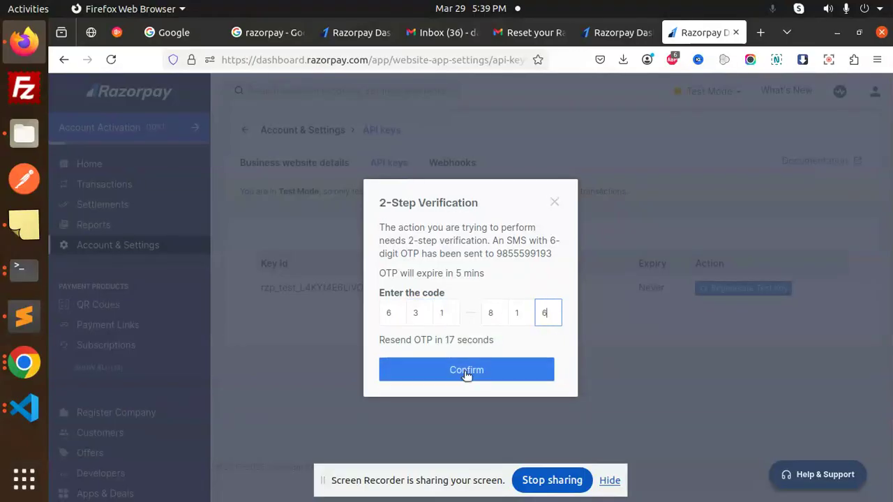
click(465, 372)
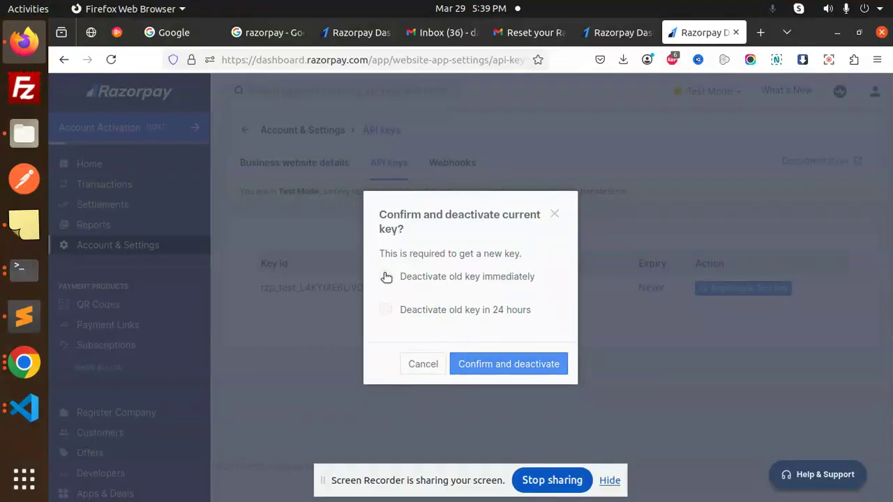
Step: Deactivate the old key and paste the new test key id over line 22's placeholder
click(519, 364)
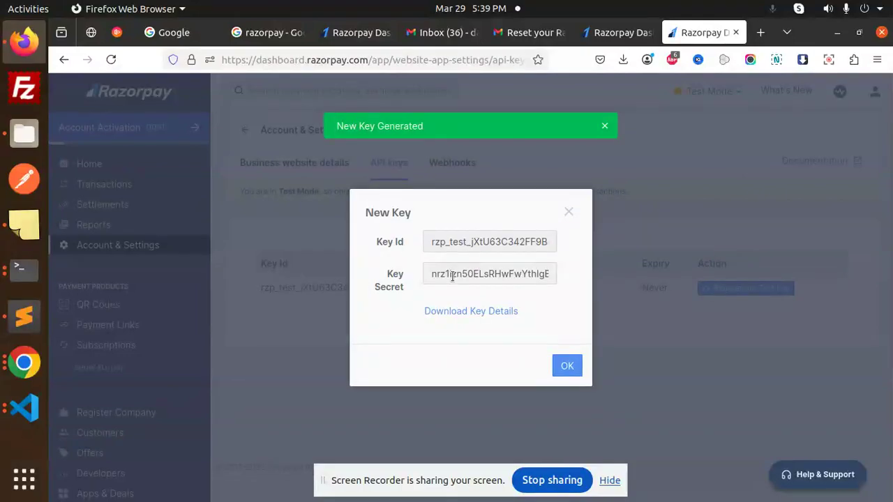
double_click(508, 241)
key(ctrl+c)
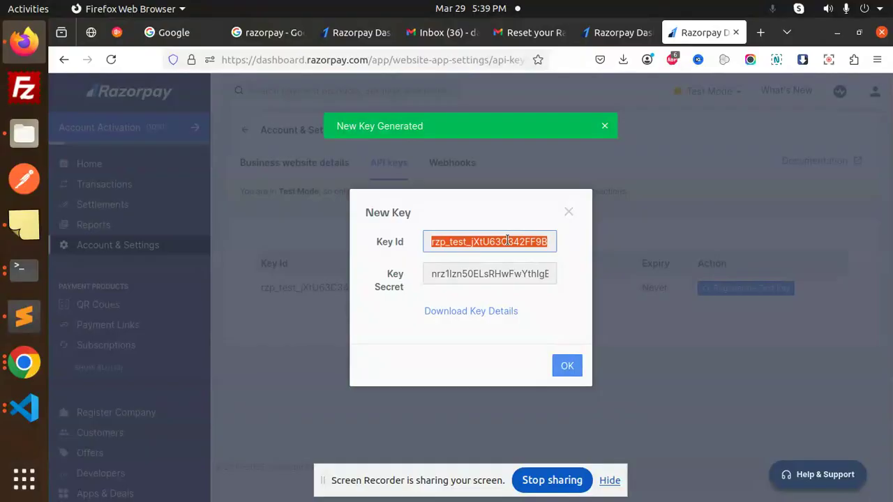
click(24, 316)
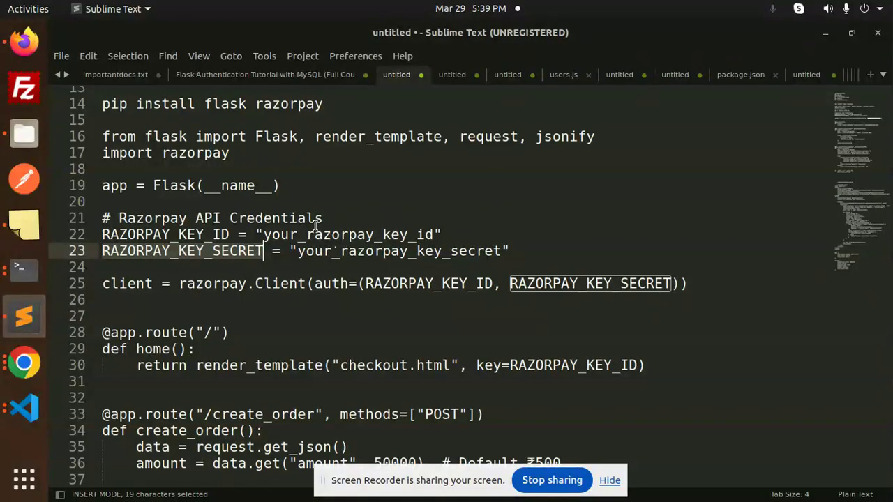
double_click(314, 233)
key(ctrl+v)
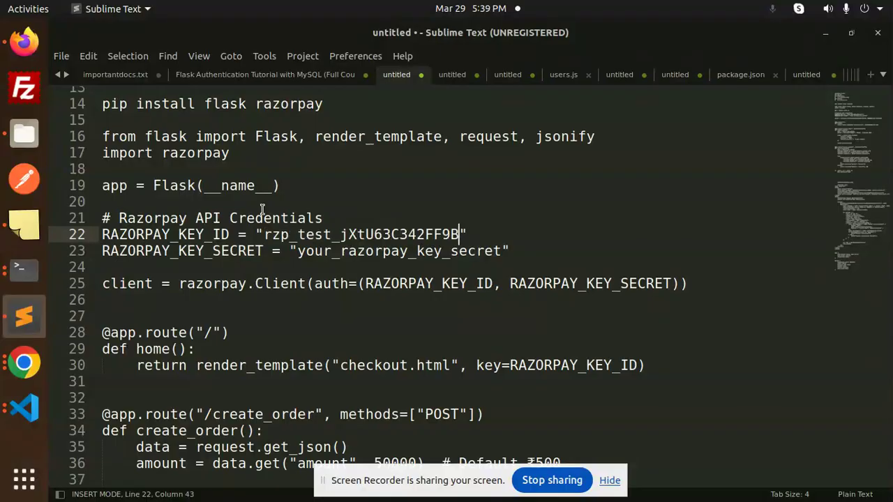
Step: Copy the new key secret and paste it over the placeholder on line 23
click(24, 42)
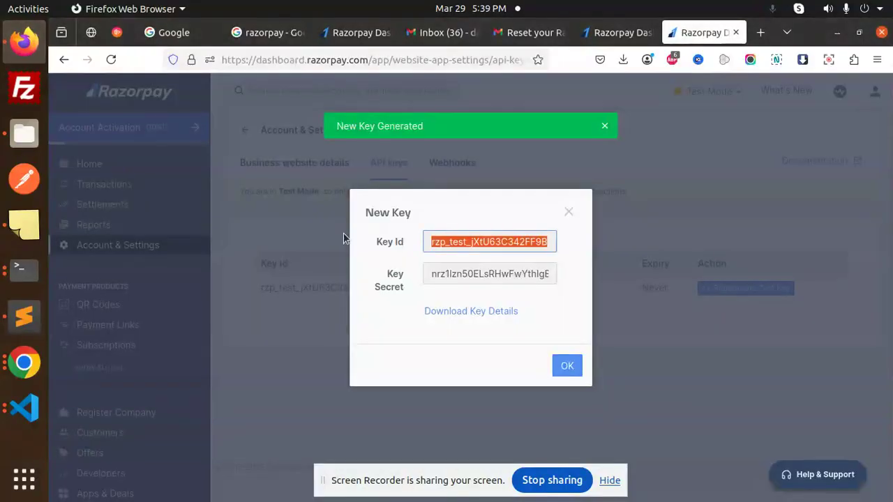
click(492, 273)
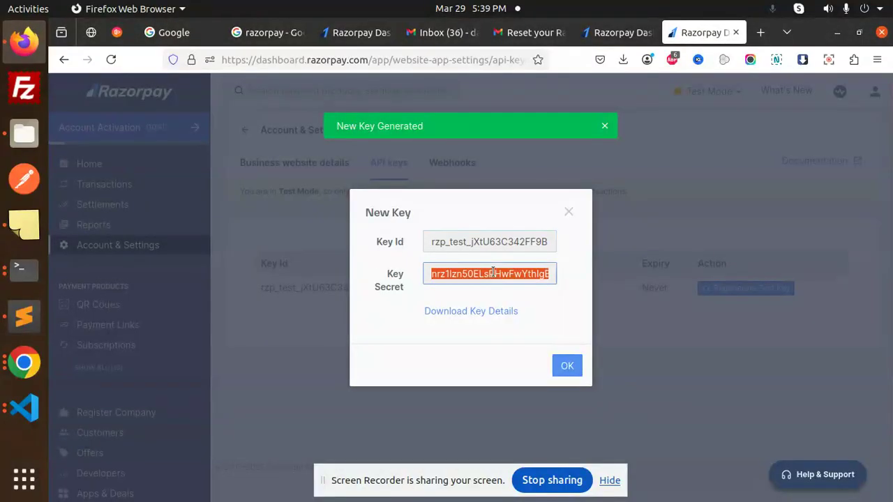
key(alt+Tab)
double_click(340, 250)
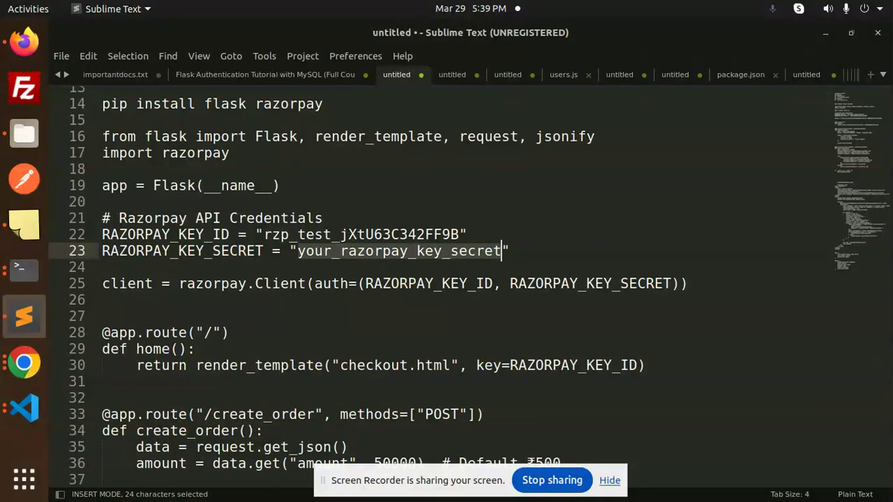
key(ctrl+v)
click(433, 209)
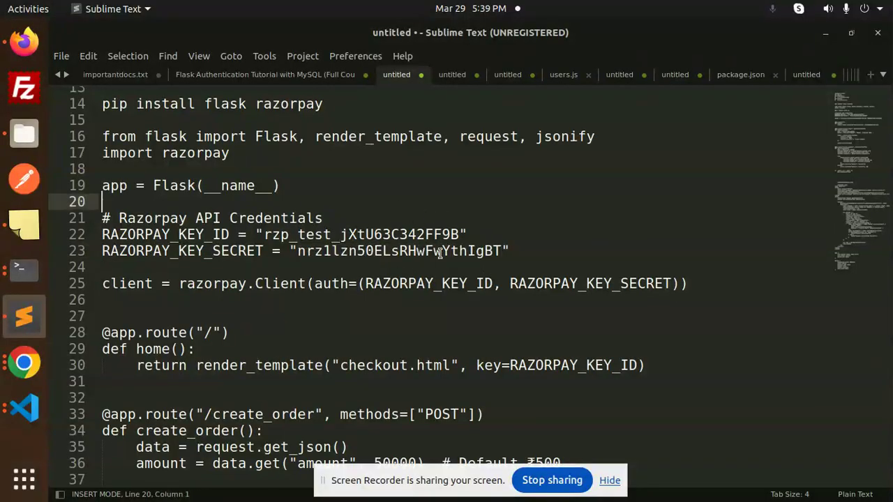
click(516, 251)
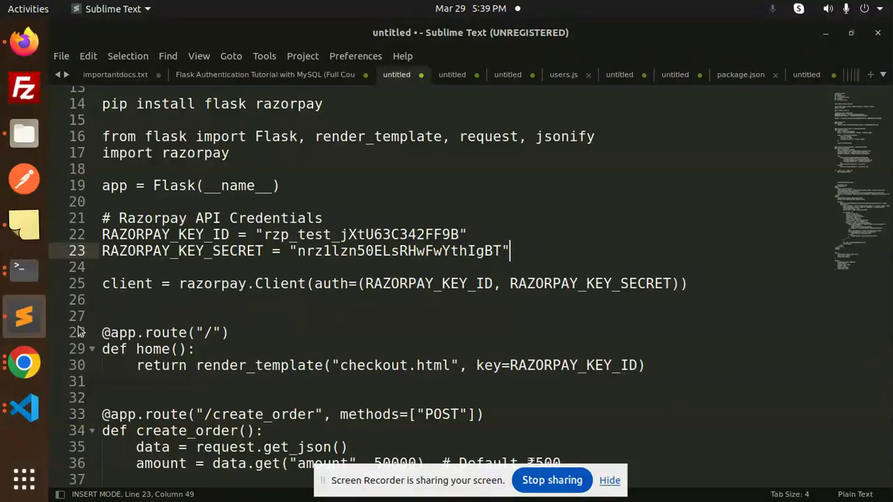
click(27, 408)
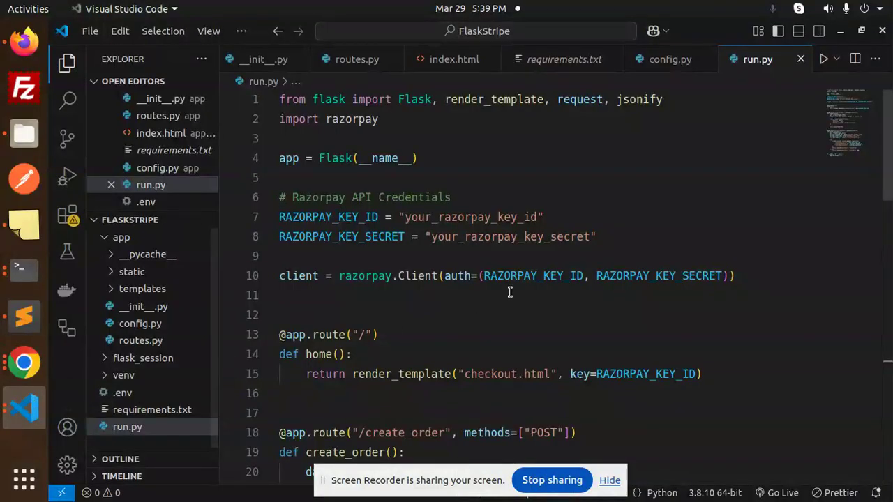
Step: Replace run.py's placeholder secret and key id with the new test credentials and save
double_click(483, 237)
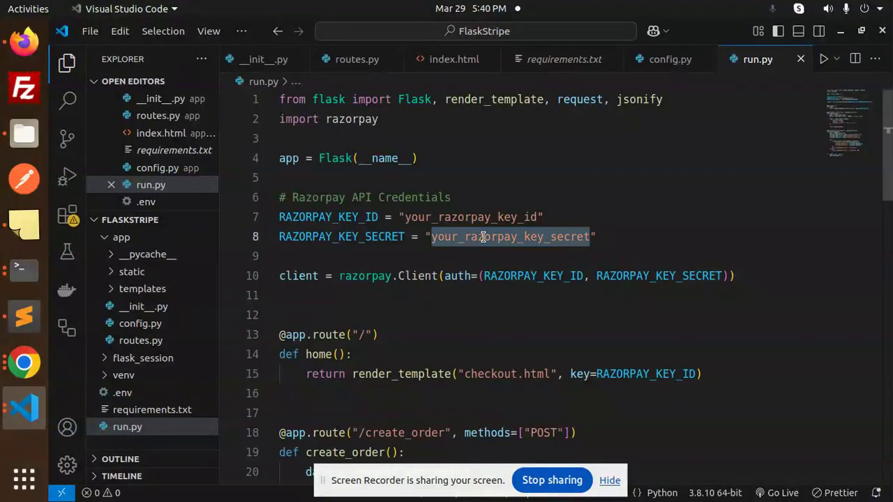
key(ctrl+v)
click(34, 317)
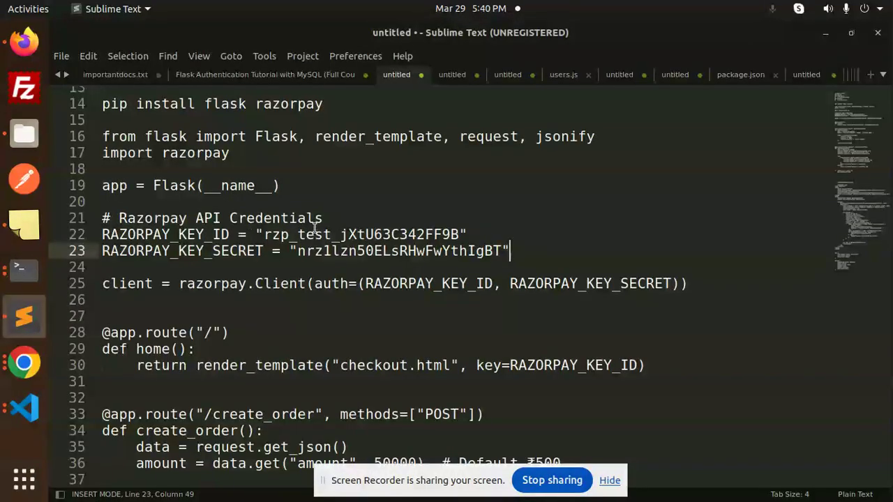
double_click(316, 234)
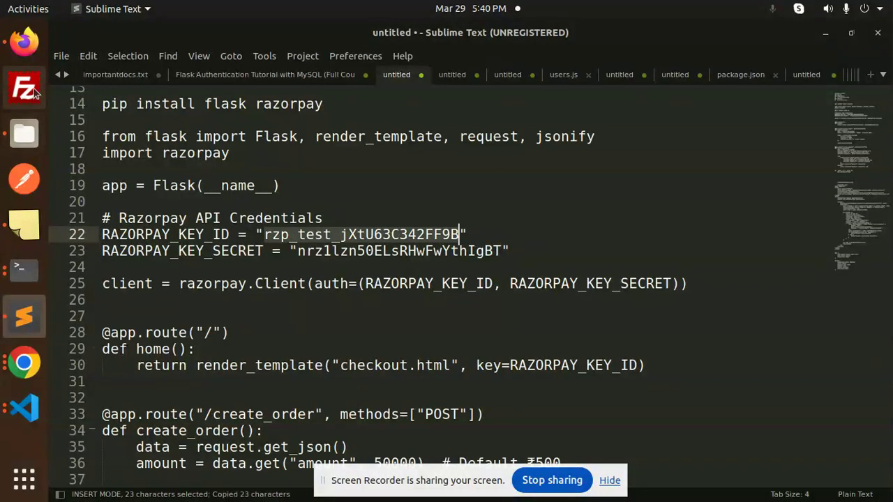
click(25, 54)
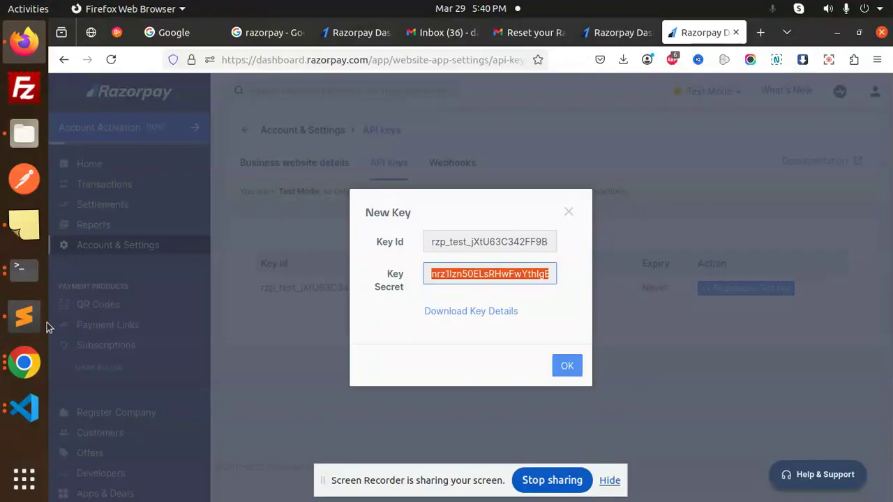
click(28, 320)
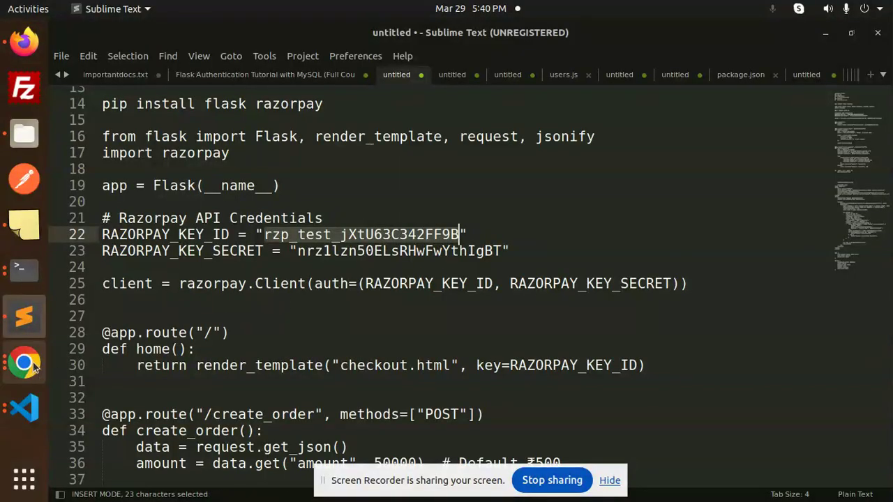
click(24, 408)
double_click(483, 217)
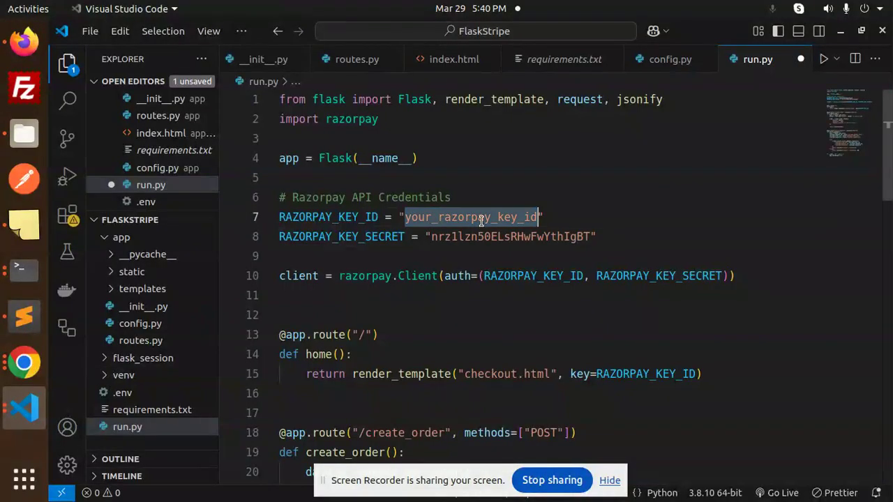
key(ctrl+v)
key(ctrl+s)
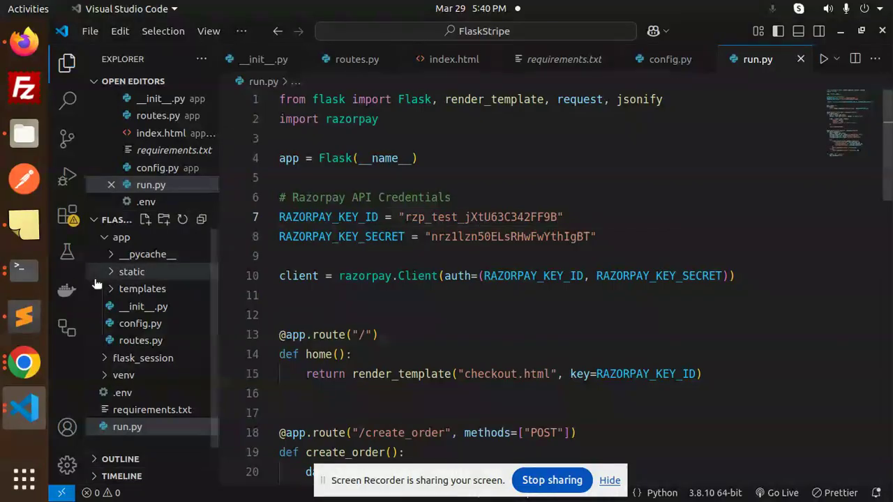
Step: In a maximized Terminal, run python3 run.py to start the Flask app
click(25, 268)
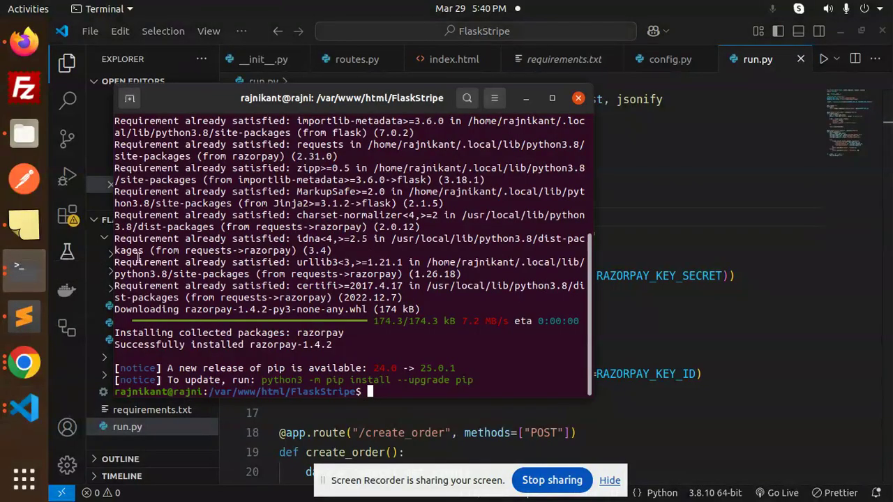
click(552, 99)
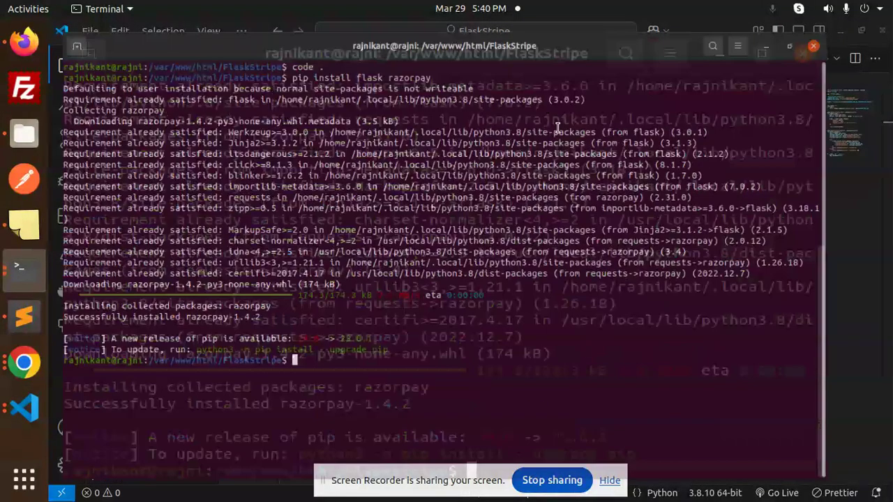
text(pyth)
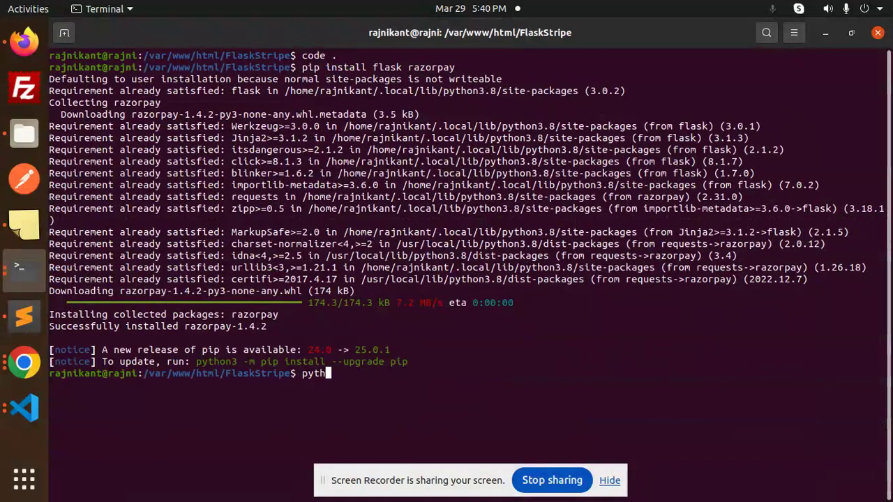
text(on3 r)
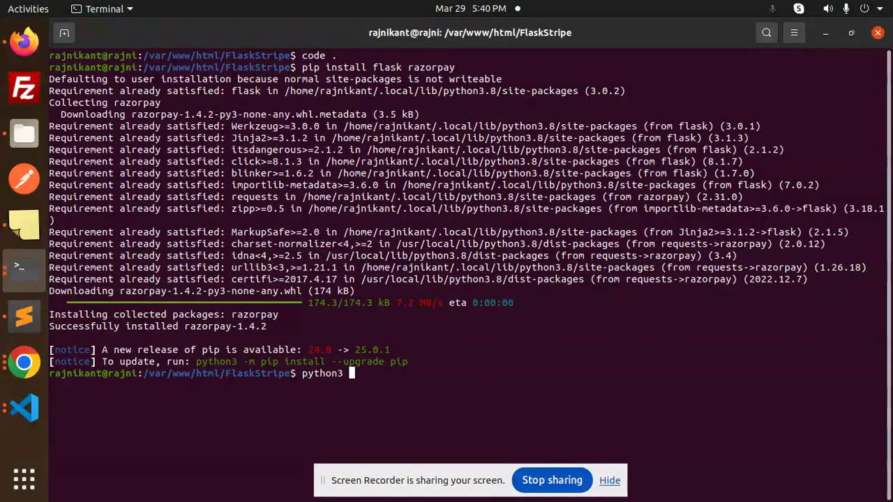
text(un.py)
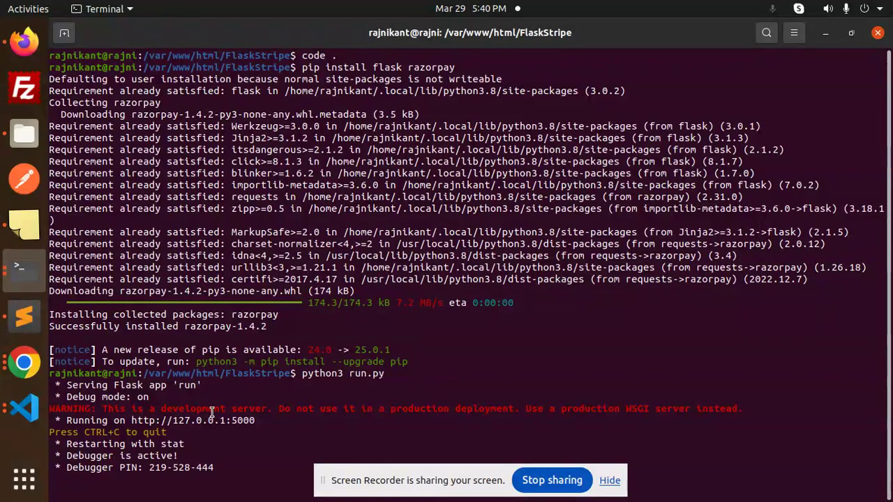
Step: Open 127.0.0.1:5000 in Firefox and inspect the checkout.html TemplateNotFound traceback
right_click(212, 415)
click(252, 255)
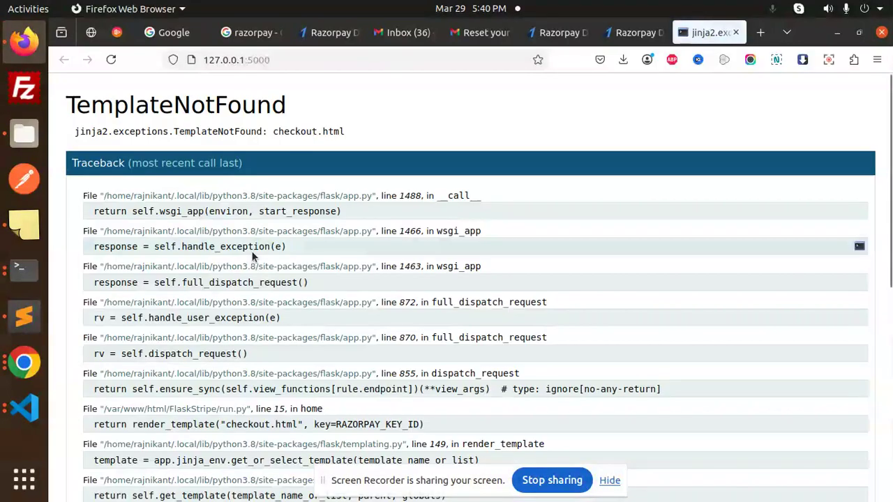
click(286, 61)
click(300, 63)
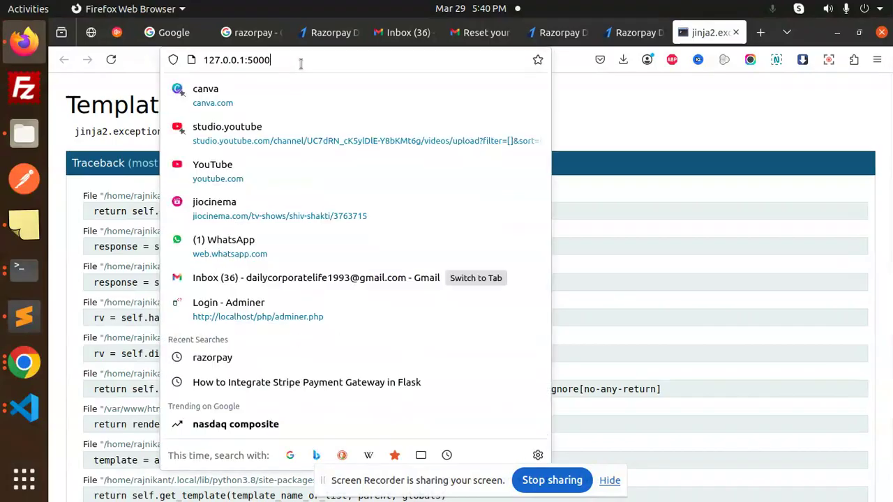
text(/ch)
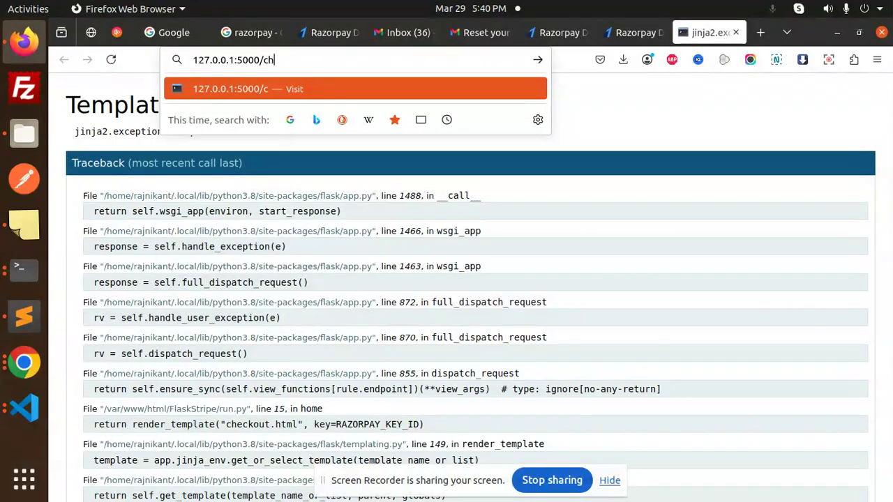
key(BackSpace)
key(BackSpace)
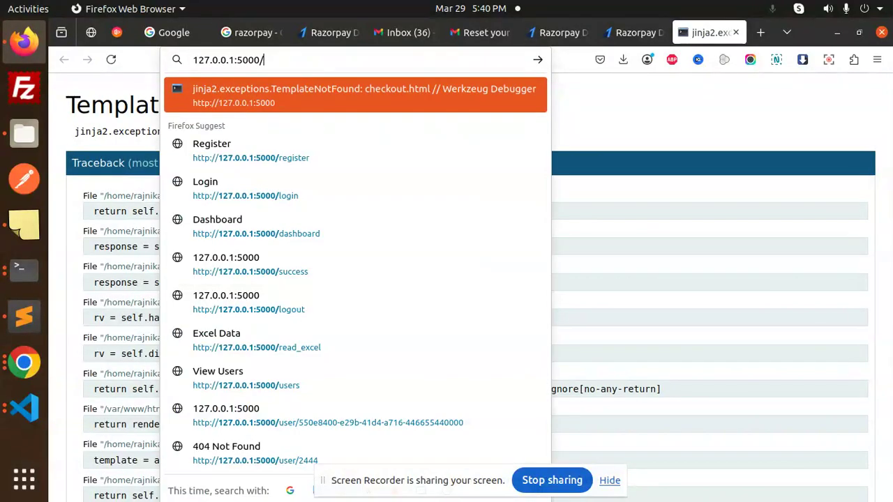
click(612, 111)
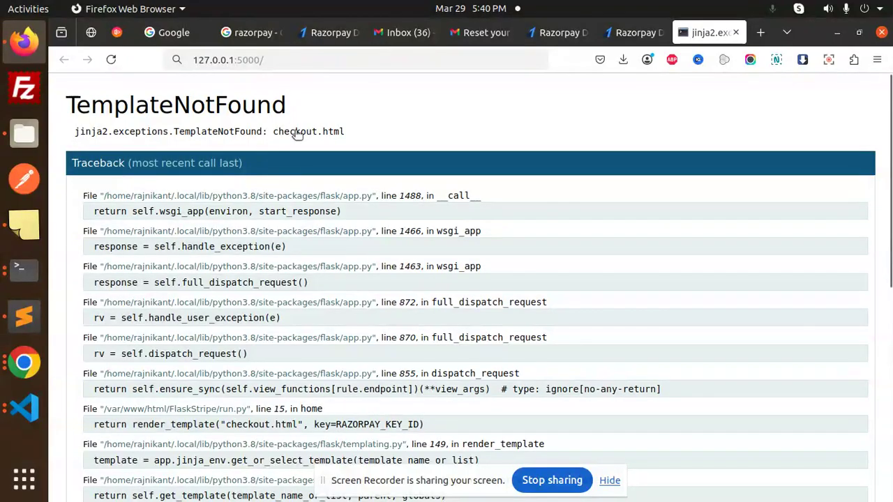
scroll(297, 134, down, 5)
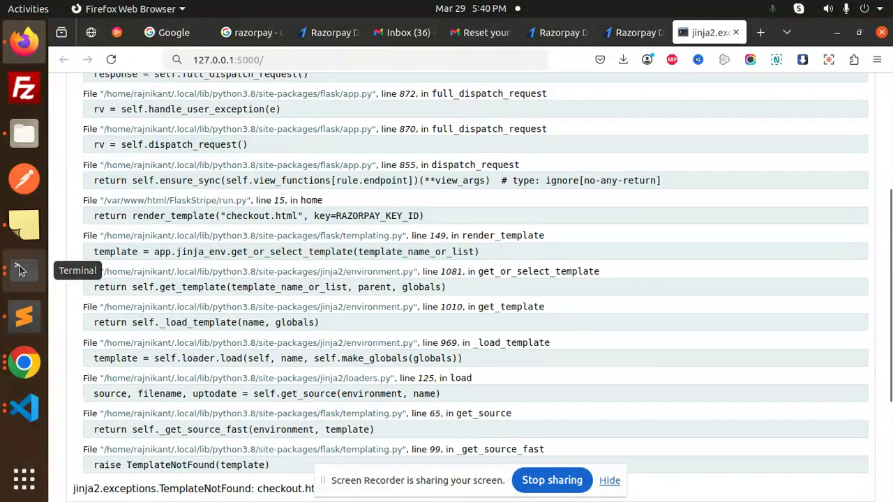
click(24, 407)
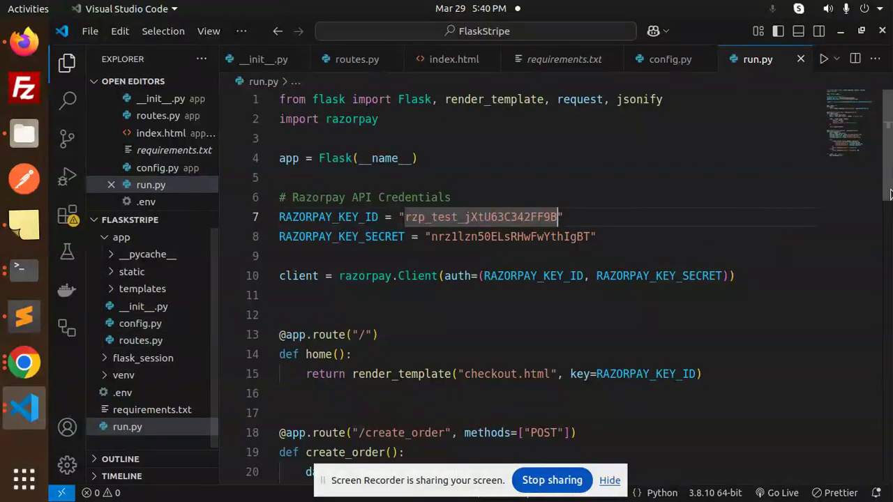
Step: Change the template on line 15 from checkout to index and save run.py
scroll(664, 166, down, 3)
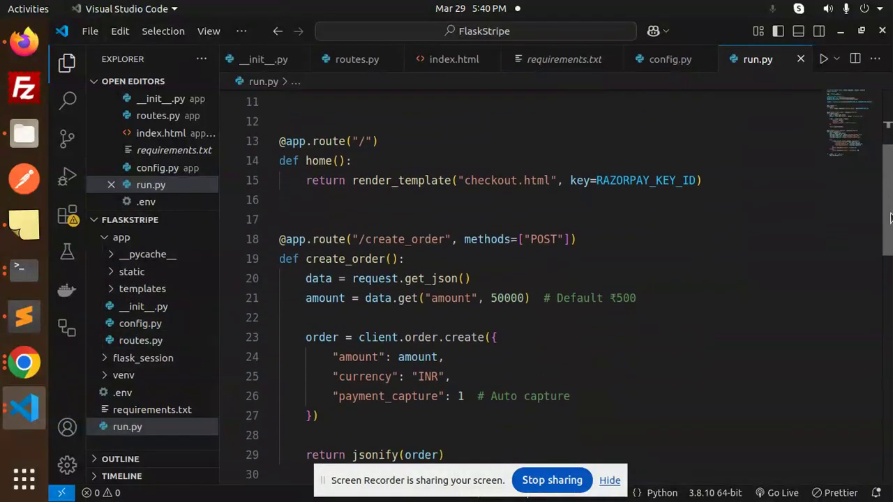
double_click(498, 182)
key(BackSpace)
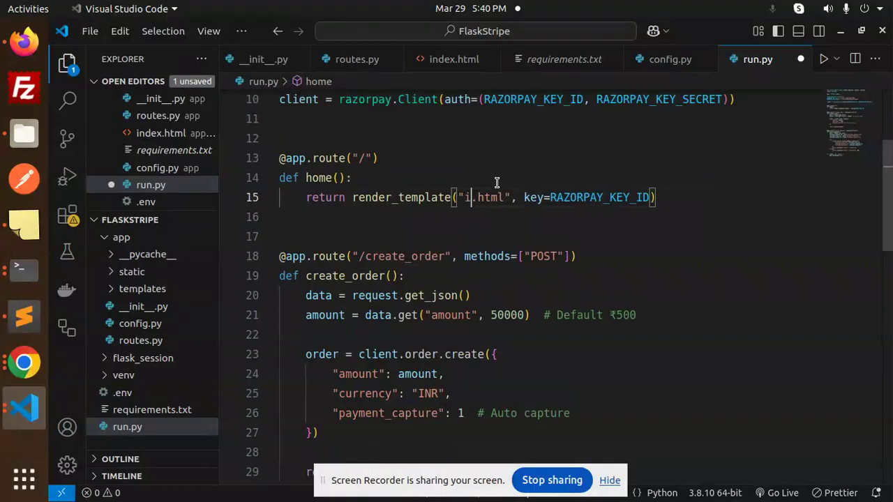
text(index)
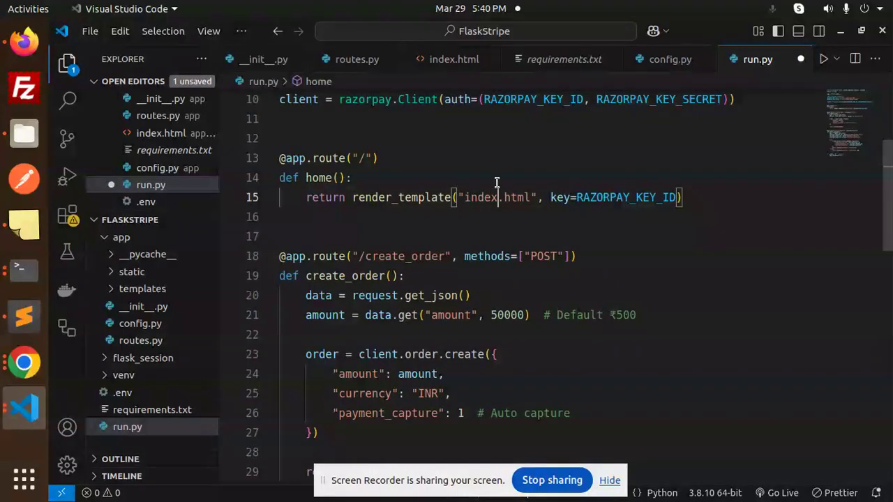
key(ctrl+s)
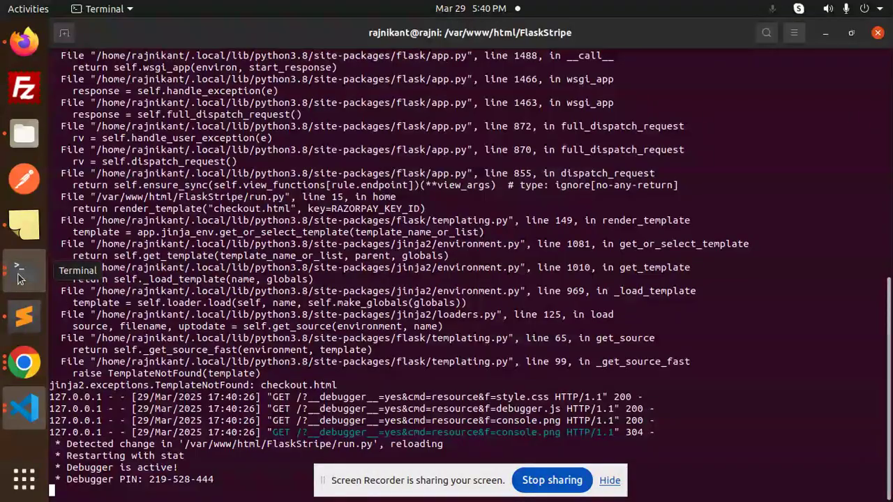
click(24, 268)
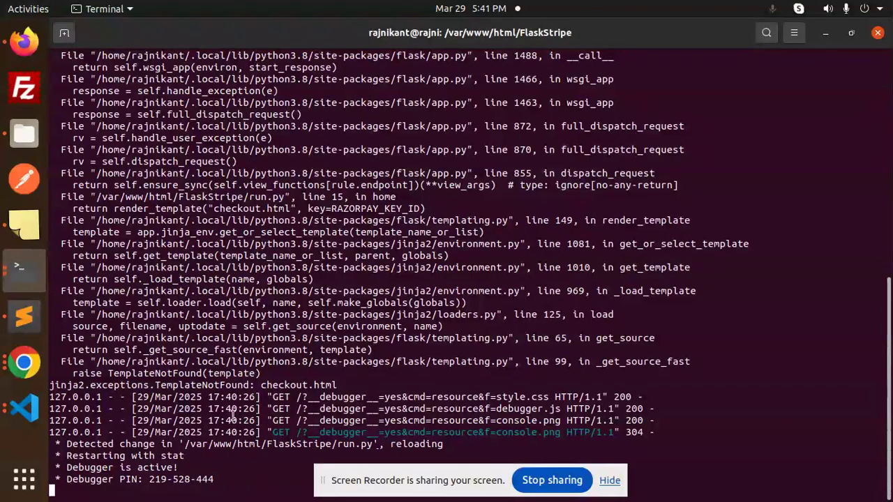
Step: Reload 127.0.0.1:5000 in Firefox and confirm the error now names index.html
click(26, 42)
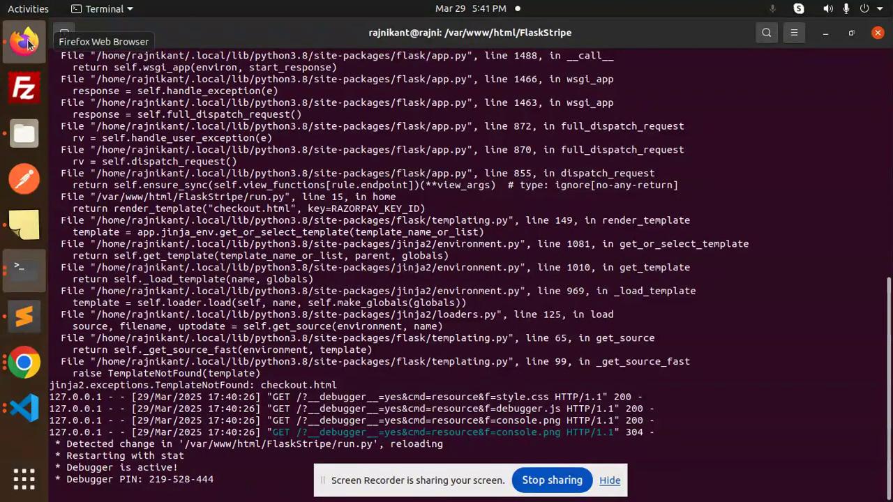
click(111, 59)
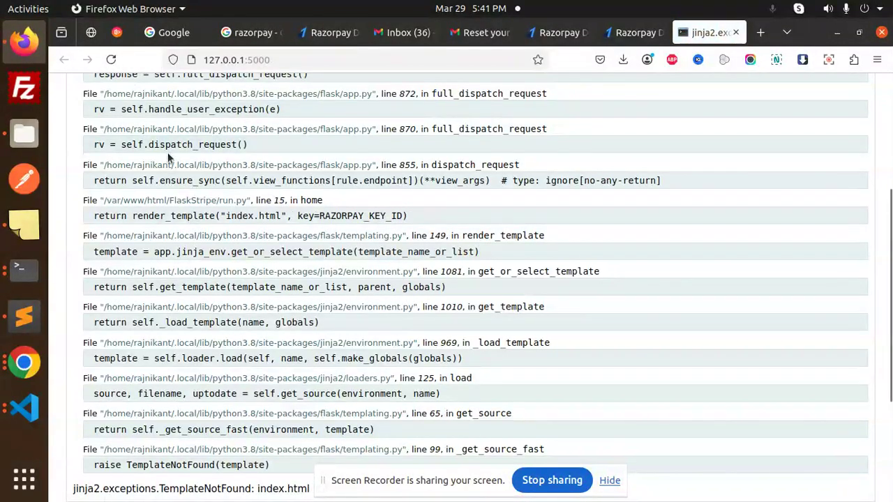
scroll(488, 279, up, 5)
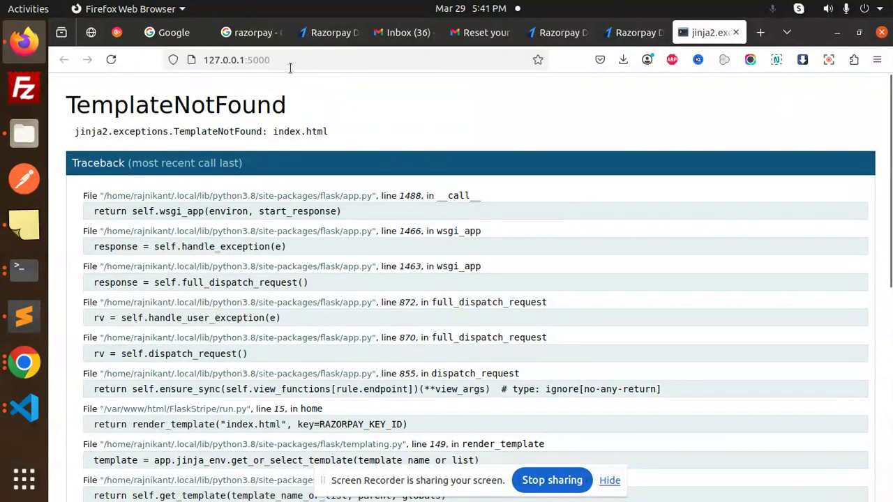
click(24, 408)
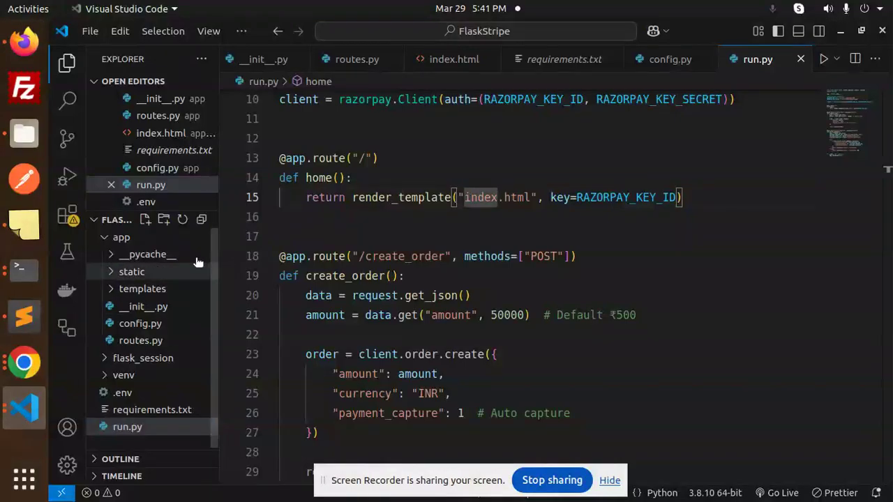
Step: Expand app/templates, inspect index.html and routes.py, then recheck run.py against the error
click(148, 288)
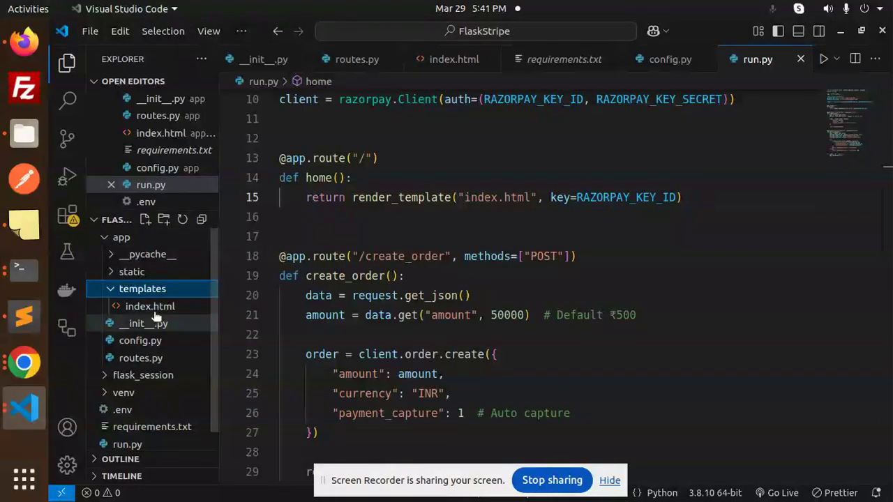
click(150, 306)
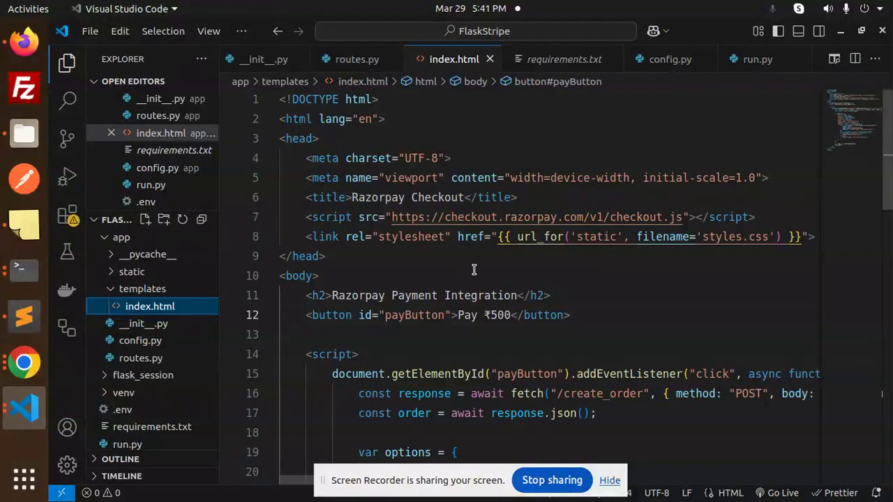
click(159, 359)
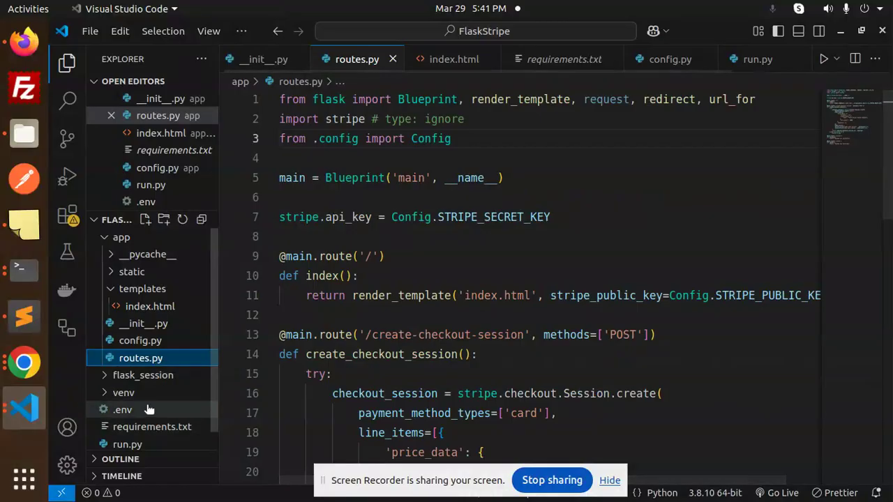
click(136, 445)
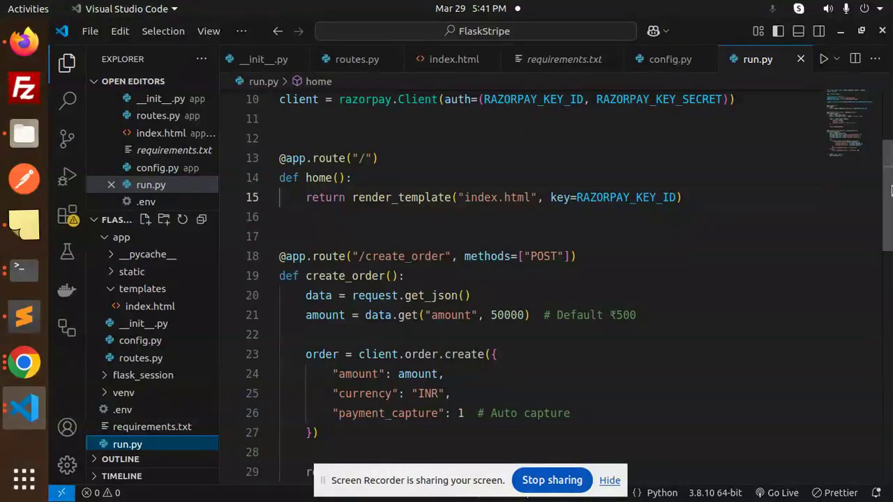
mouse_move(887, 193)
mouse_down()
mouse_move(887, 370)
mouse_move(887, 143)
mouse_up()
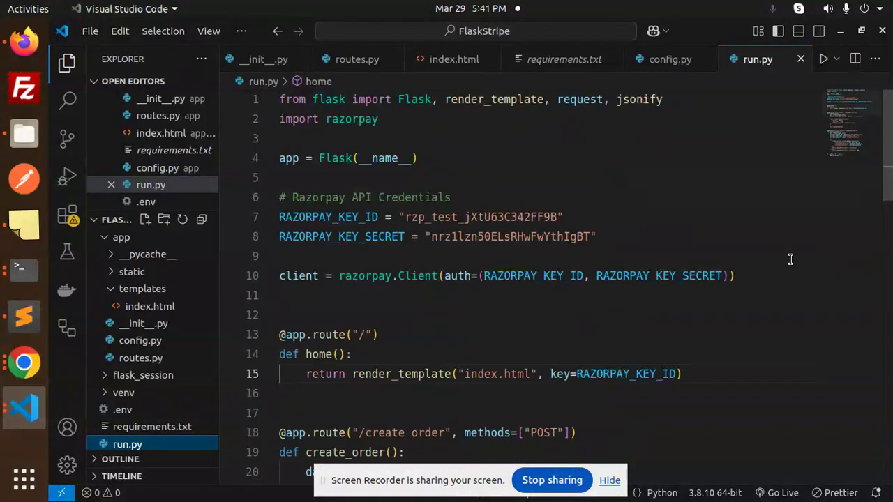
click(709, 255)
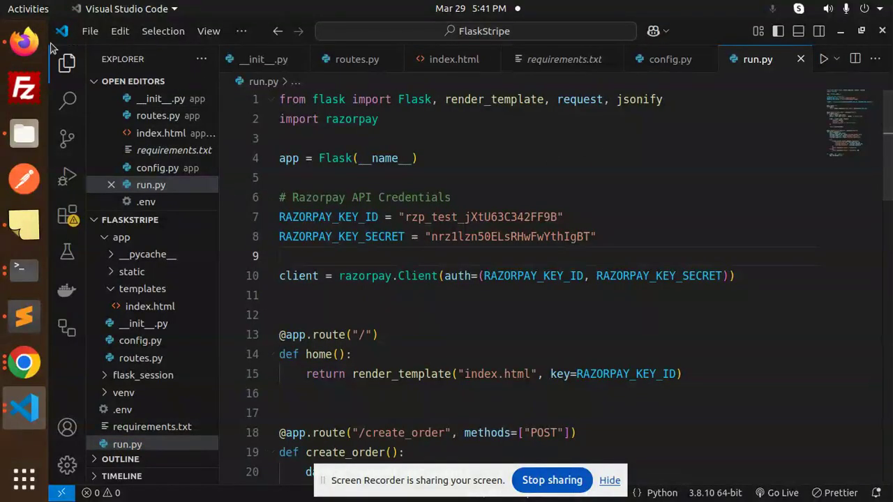
click(23, 40)
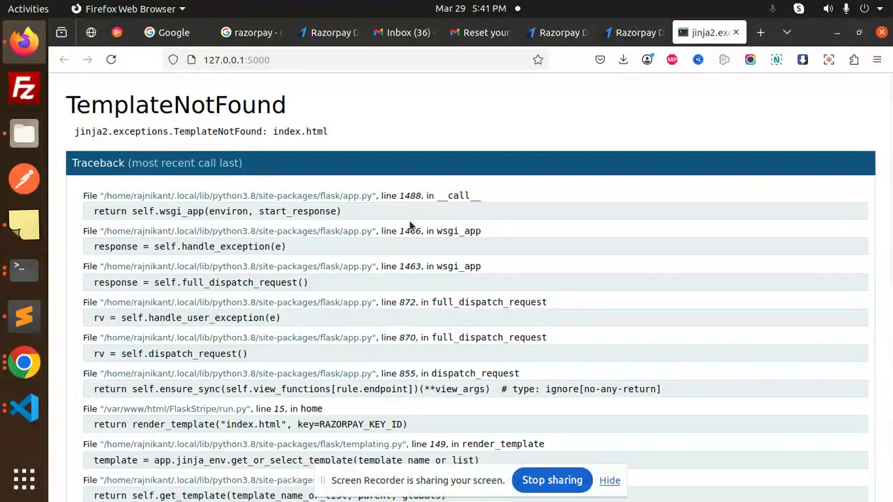